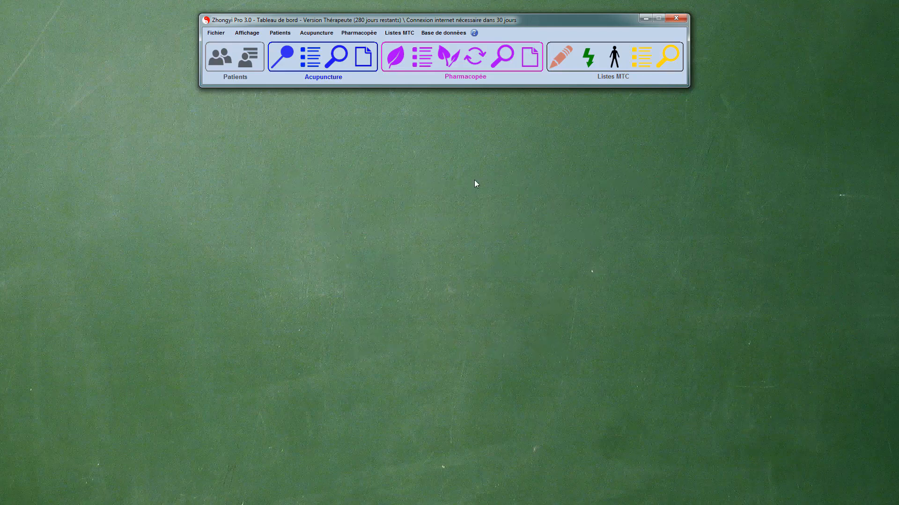
- Create a new pharmacopoeia formula named "CANCER DU PANCRÉAS #1" with modification number 0
click(530, 57)
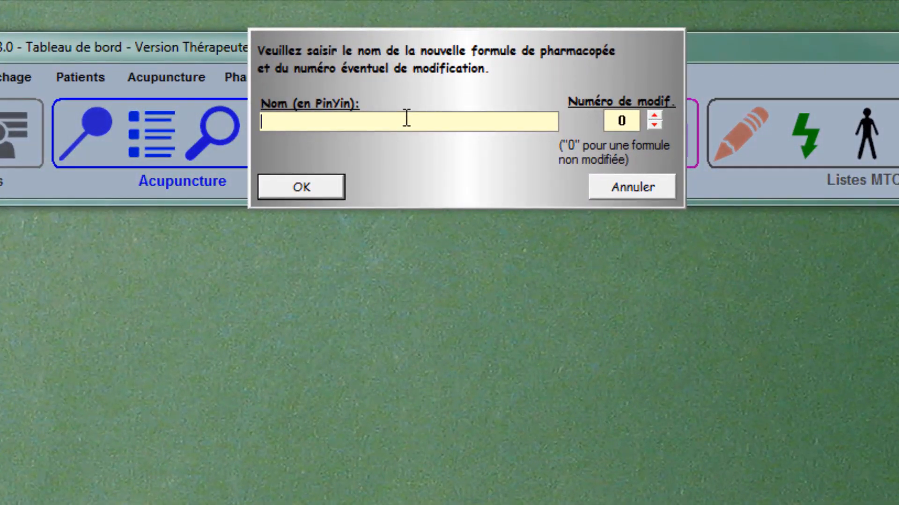
text(CANCER)
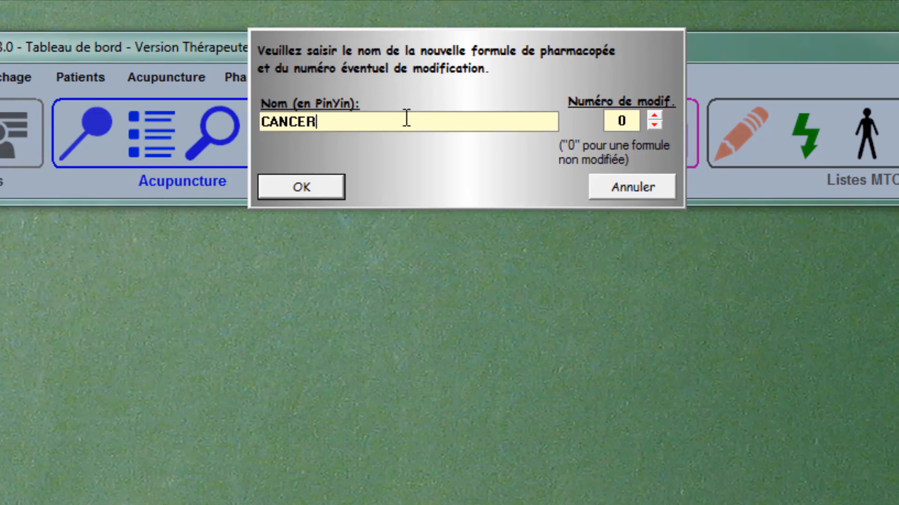
text( DU PANCRÉAS #1)
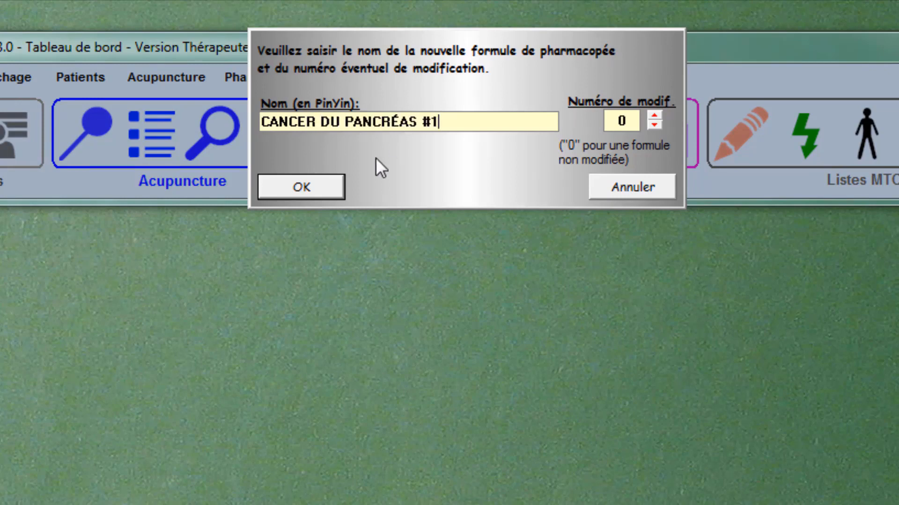
click(321, 184)
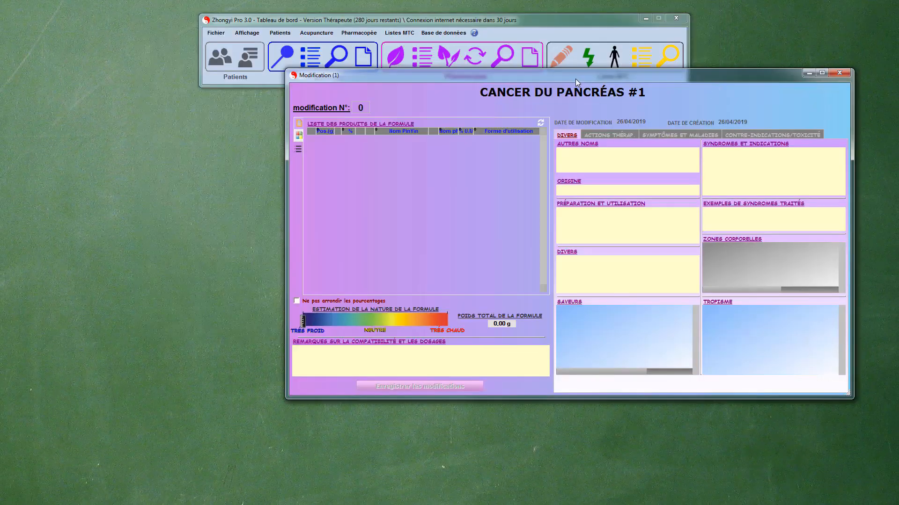
- Open the list of pharmacopoeia products beside the formula and filter it by the Pinyin name "long dan"
click(401, 56)
drag(401, 57, 113, 41)
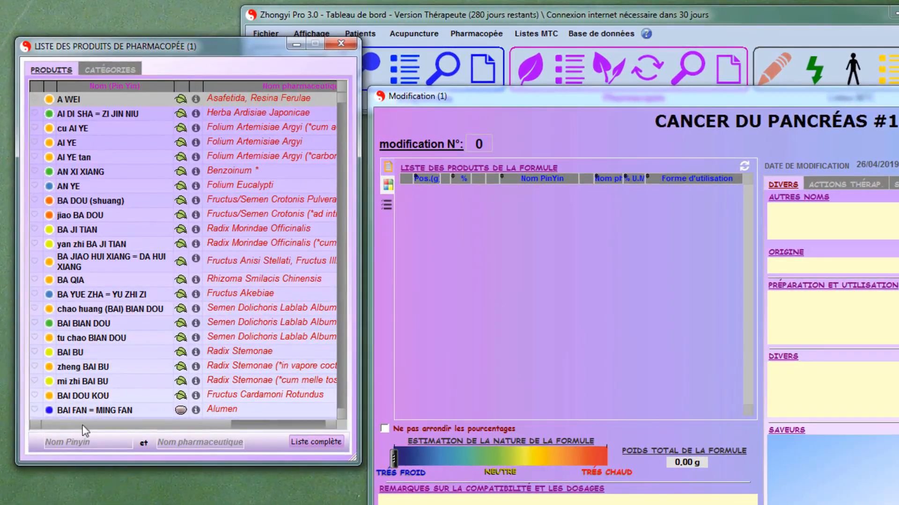
click(89, 309)
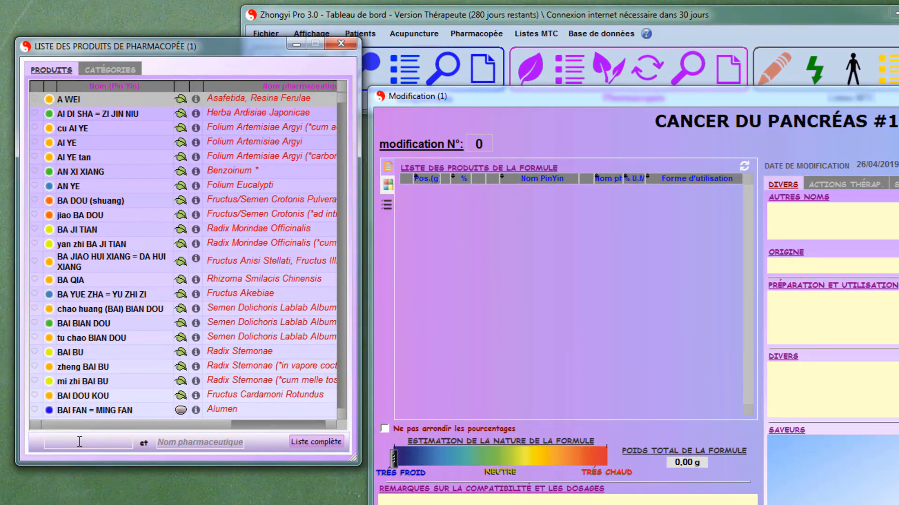
text(long d)
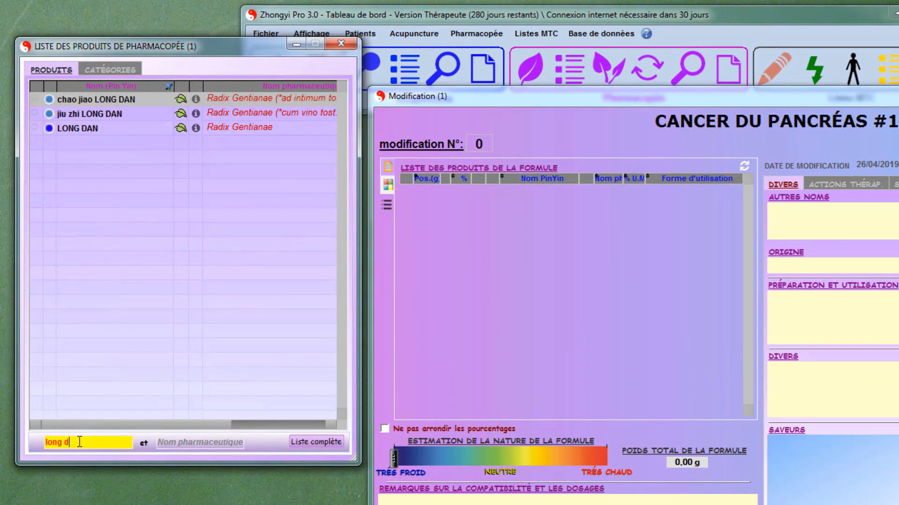
text(an)
- Open the product sheets of LONG DAN, jiu zhi LONG DAN and chao jiao LONG DAN and arrange them for comparison
double_click(101, 130)
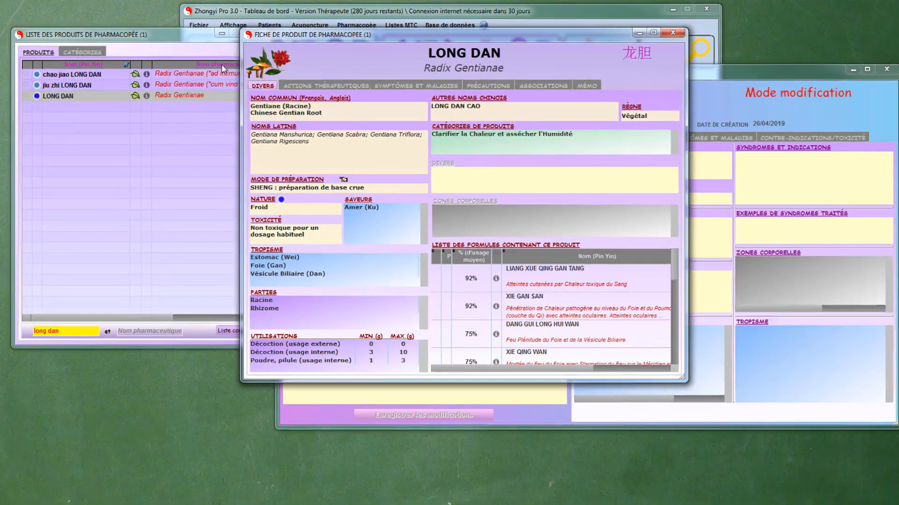
drag(321, 47, 101, 163)
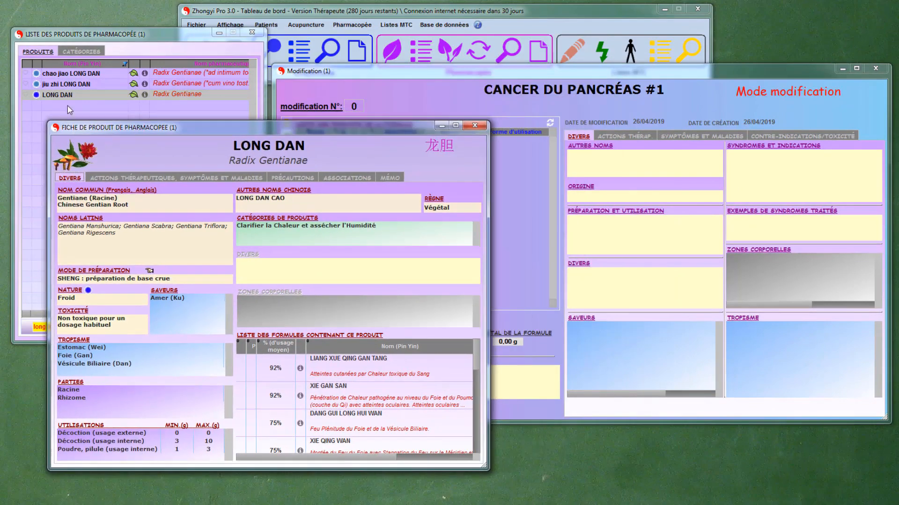
double_click(72, 84)
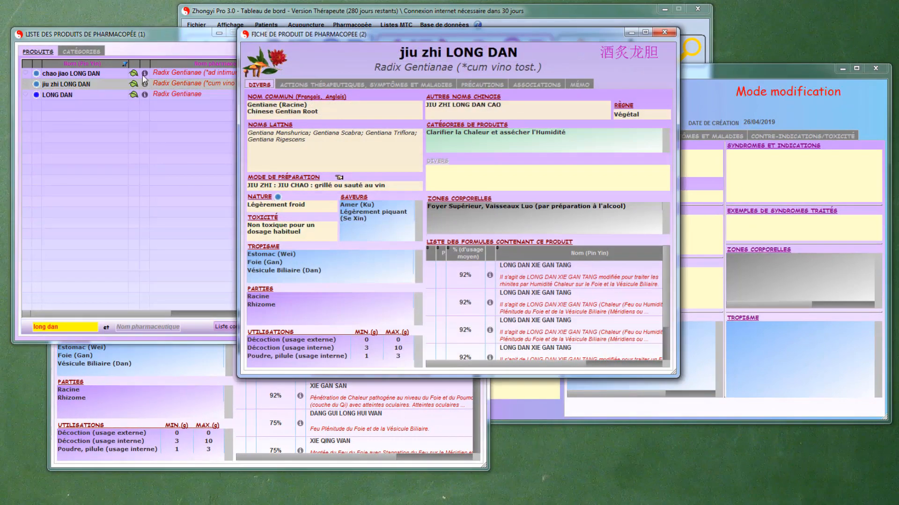
click(105, 73)
double_click(105, 74)
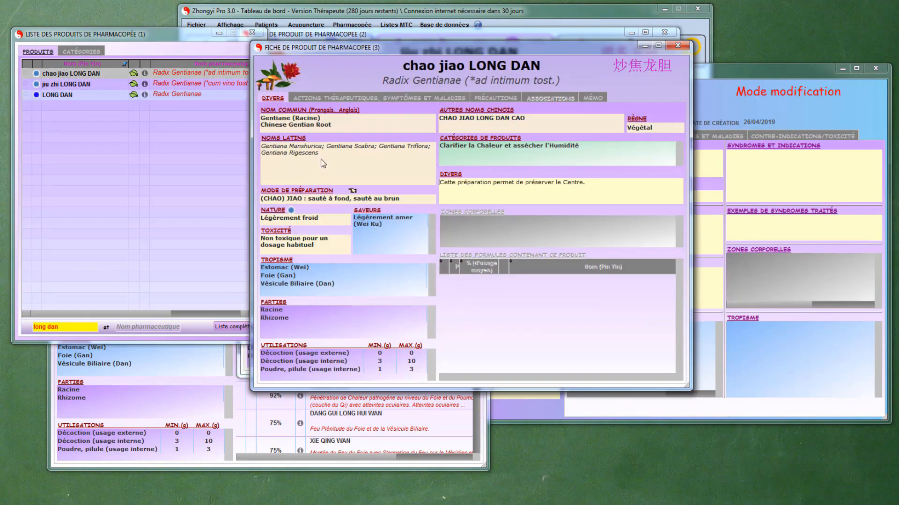
drag(427, 70, 580, 91)
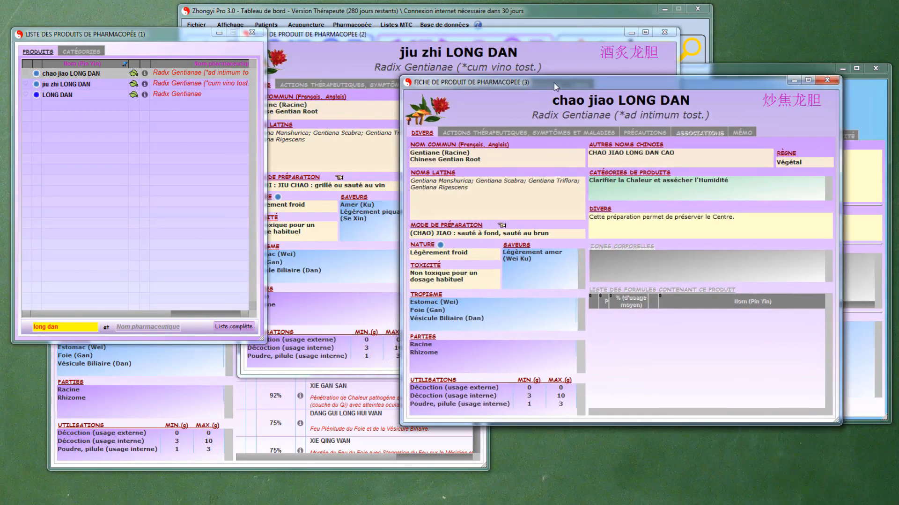
- Compare the lists of formulas containing each of the three LONG DAN preparations, and close all three product sheets
click(216, 391)
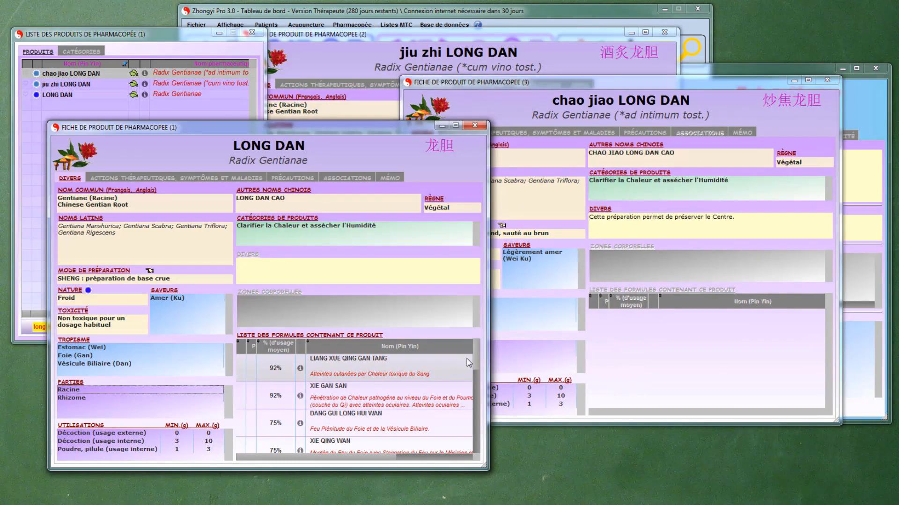
mouse_move(479, 355)
mouse_down()
mouse_move(476, 407)
mouse_move(473, 346)
mouse_up()
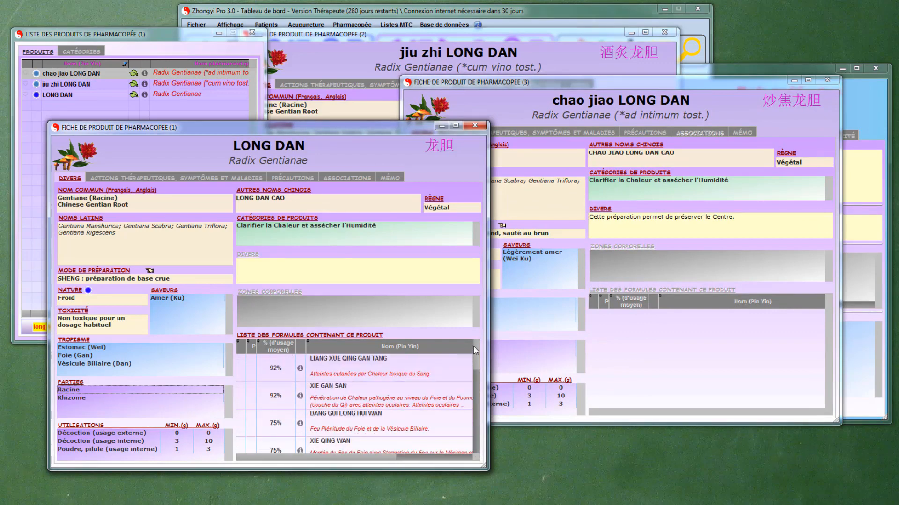
click(371, 38)
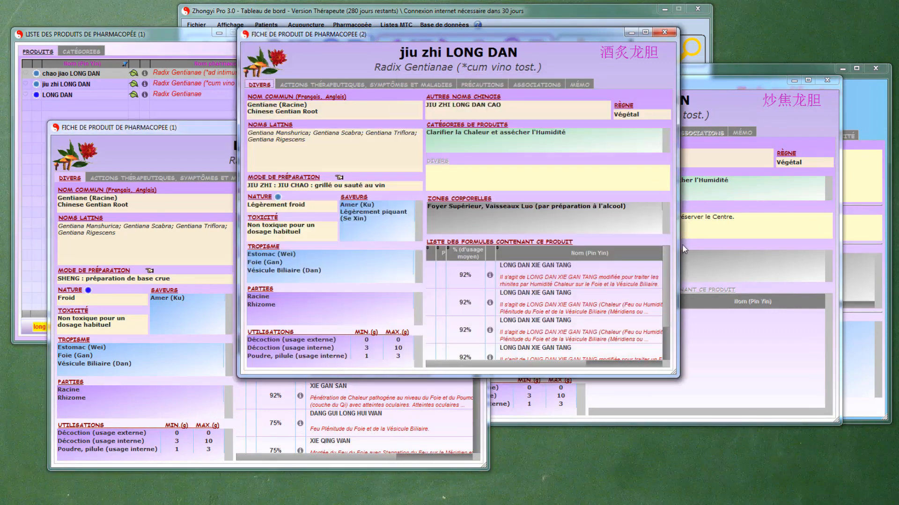
mouse_move(667, 269)
mouse_down()
mouse_move(665, 305)
mouse_move(667, 264)
mouse_up()
click(725, 332)
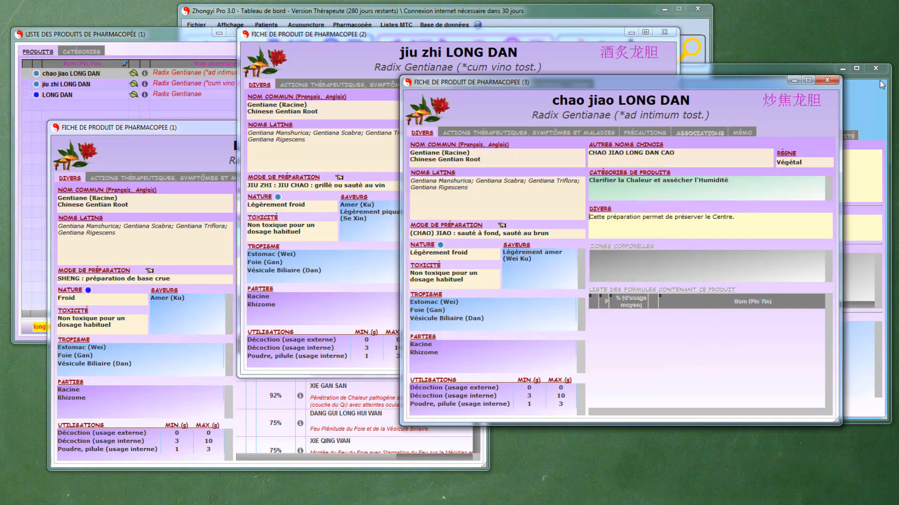
click(828, 81)
click(667, 35)
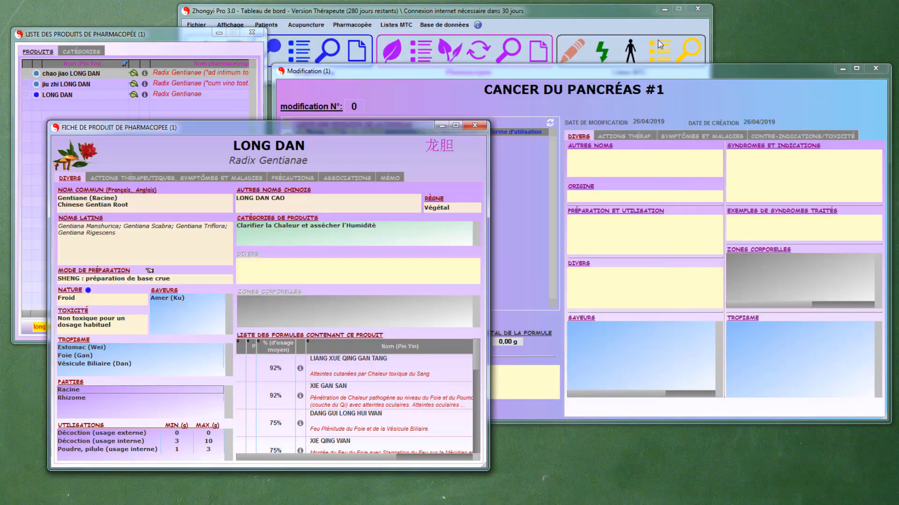
click(477, 126)
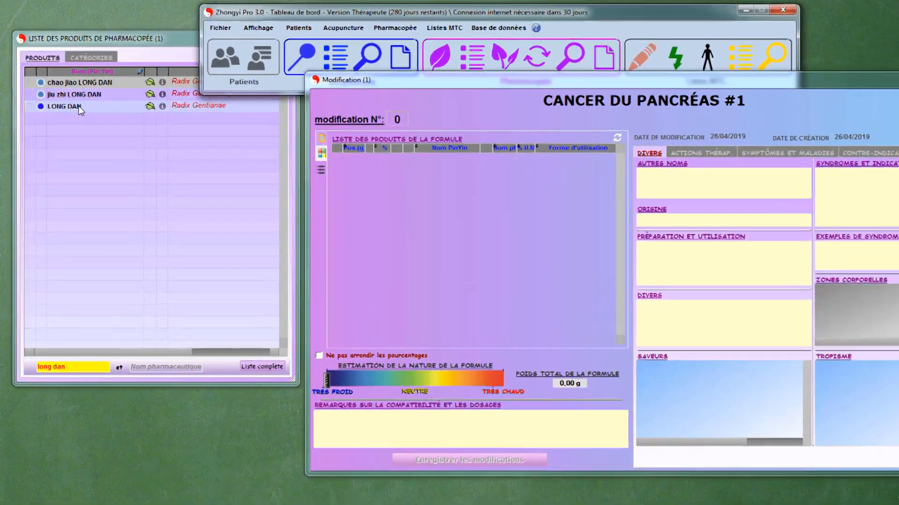
- Add plain LONG DAN to the formula as an internal-use decoction with a dosage of 15 g
drag(70, 96, 171, 120)
drag(236, 164, 481, 238)
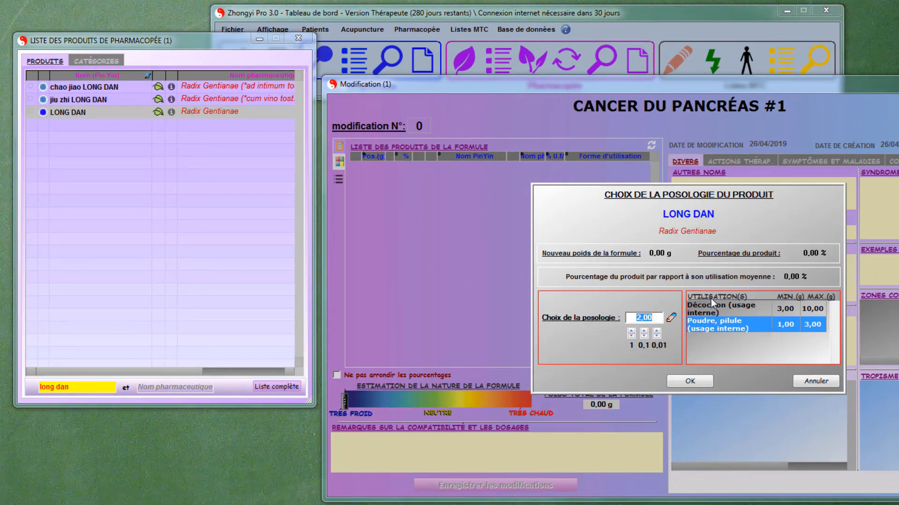
click(714, 309)
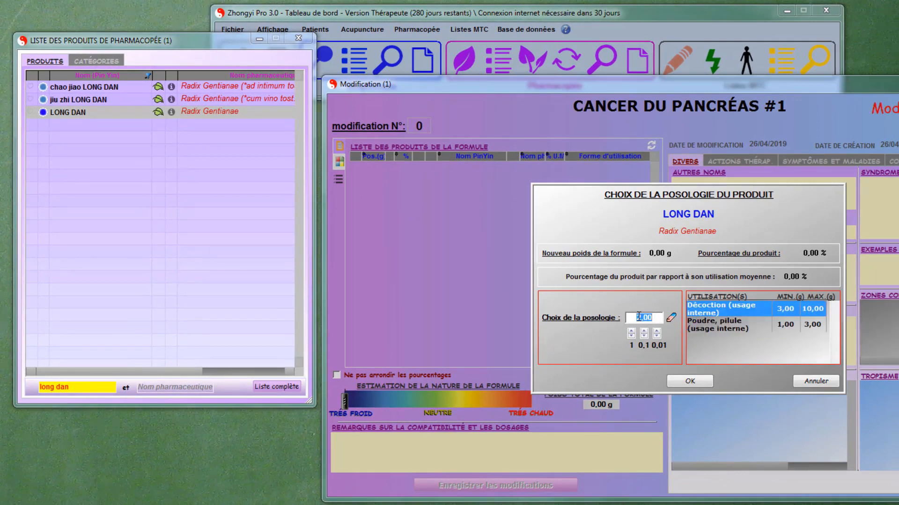
text(15)
click(689, 380)
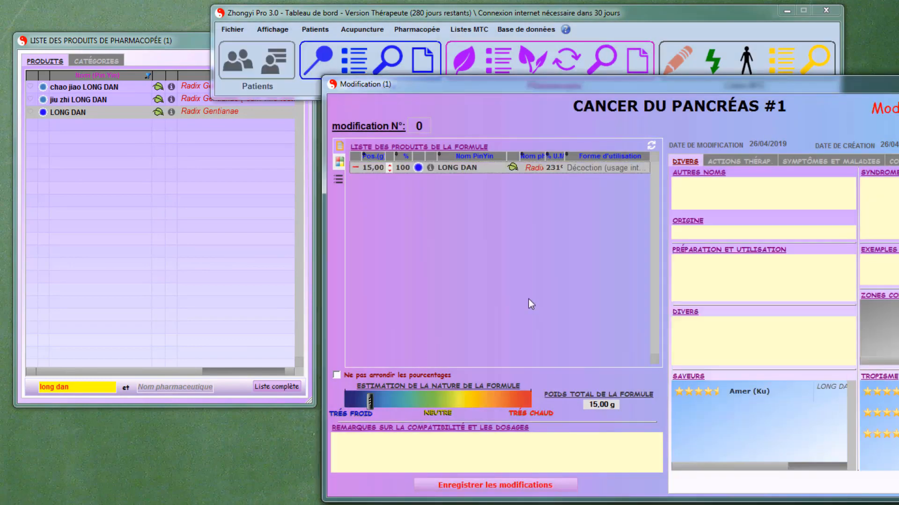
- Filter the product list by "yin che", consult the YIN CHEN product sheet and close it
click(105, 384)
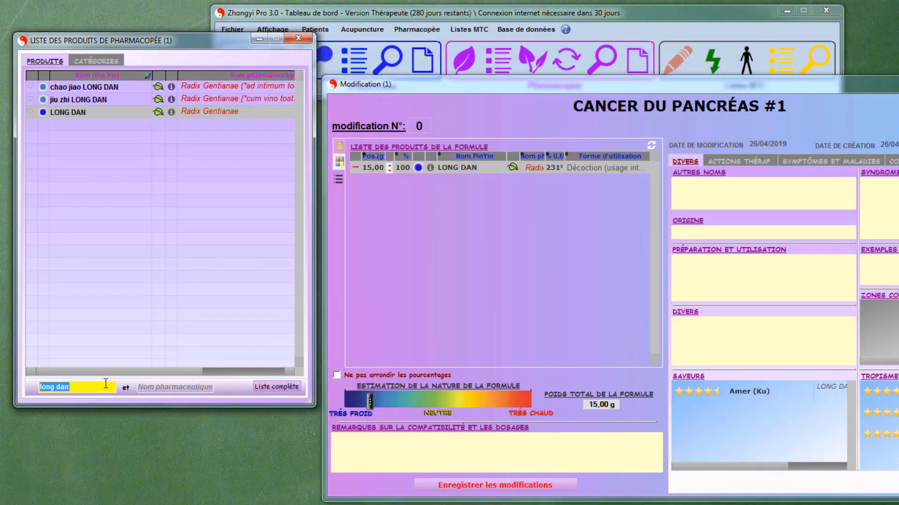
text(yin che)
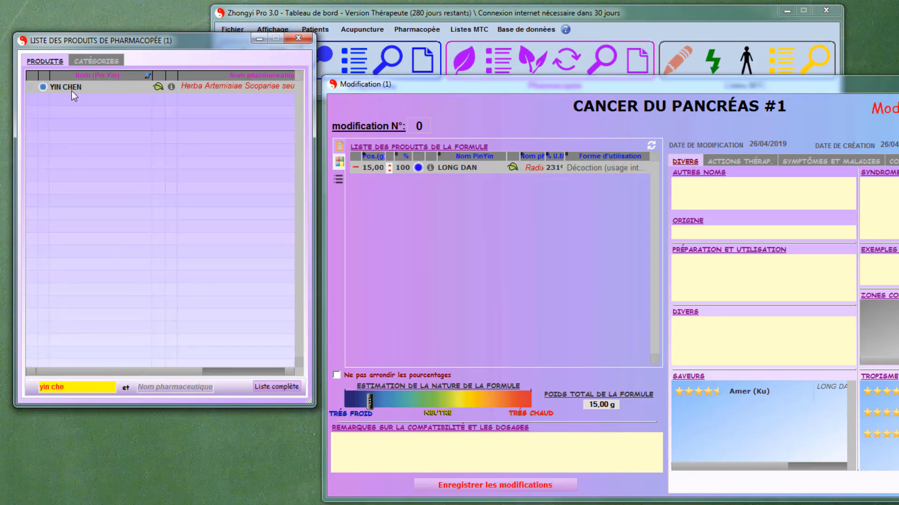
double_click(72, 90)
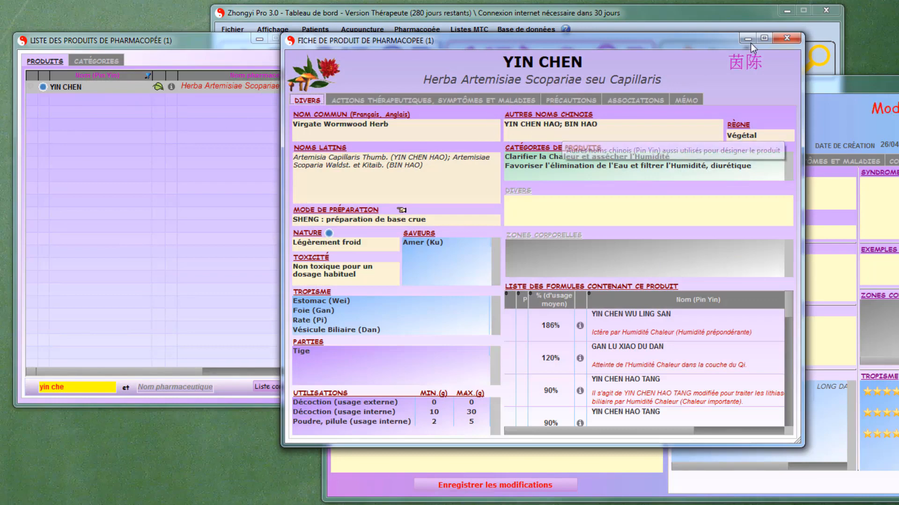
click(787, 38)
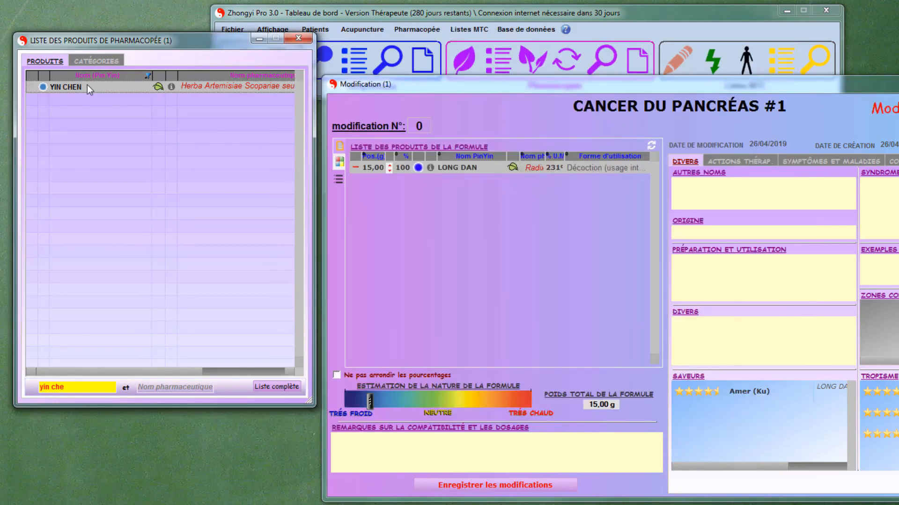
- Add YIN CHEN to the formula and set its dosage to 30 g
drag(90, 87, 423, 211)
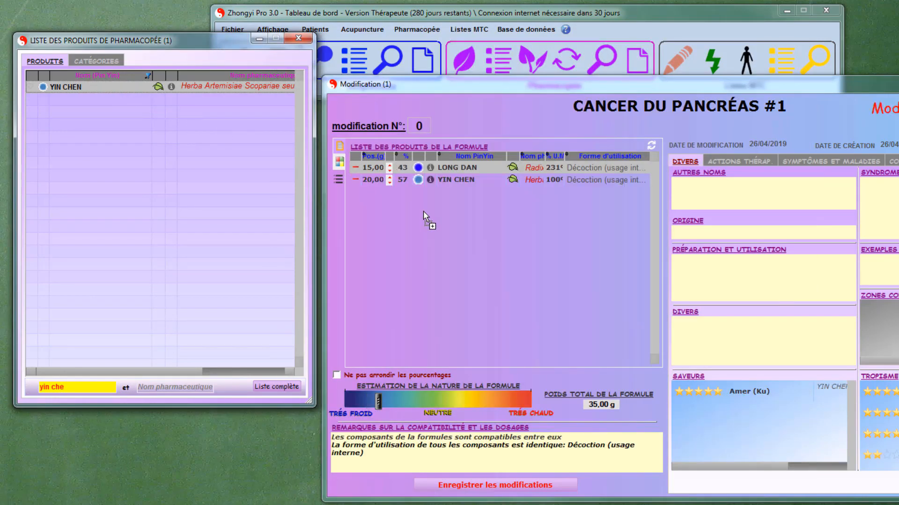
click(367, 181)
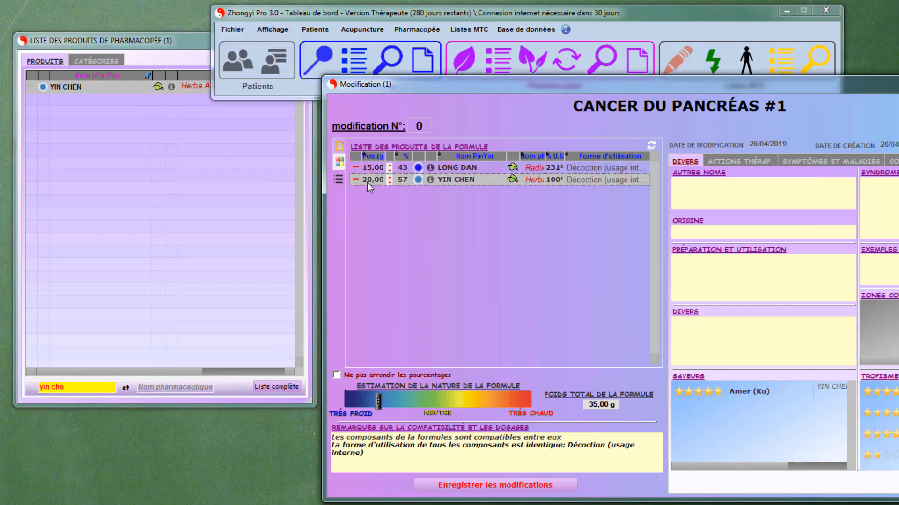
text(30)
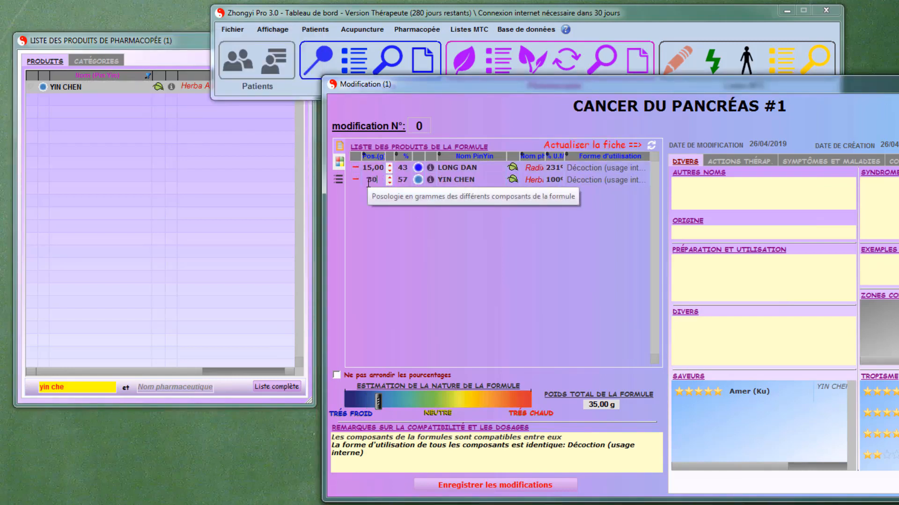
key(Return)
- Find "huang lian" in the product list and add plain HUANG LIAN to the formula
click(84, 386)
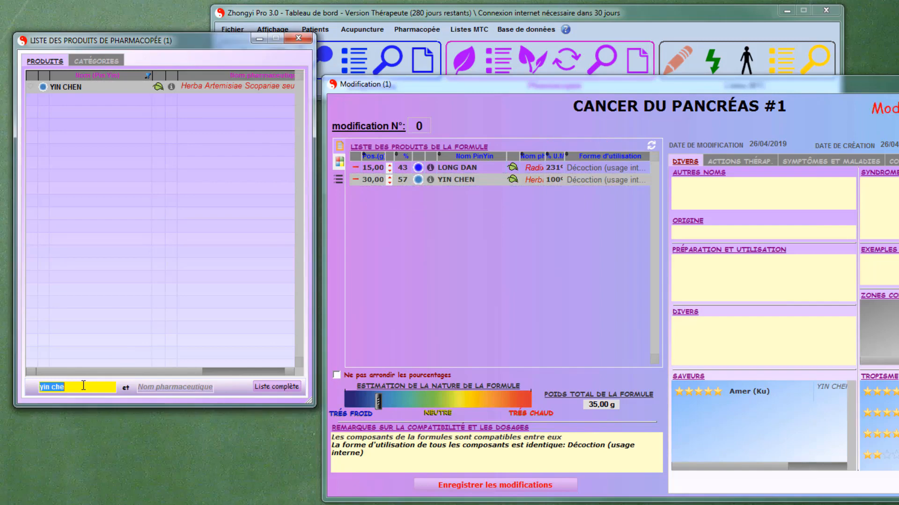
text(huang lian)
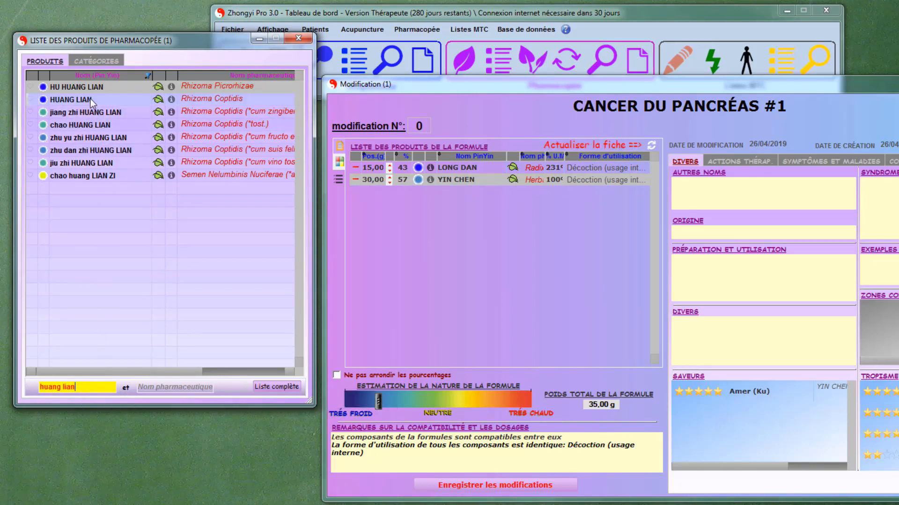
drag(91, 99, 402, 215)
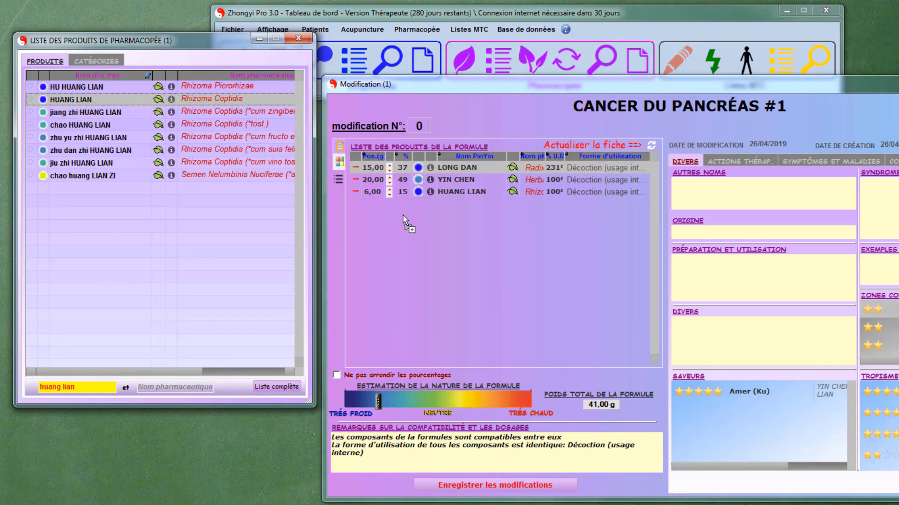
- Find "zao jia" in the product list, add ZAO JIAO CI to the formula and set its dosage to 2 g
click(96, 384)
text(z)
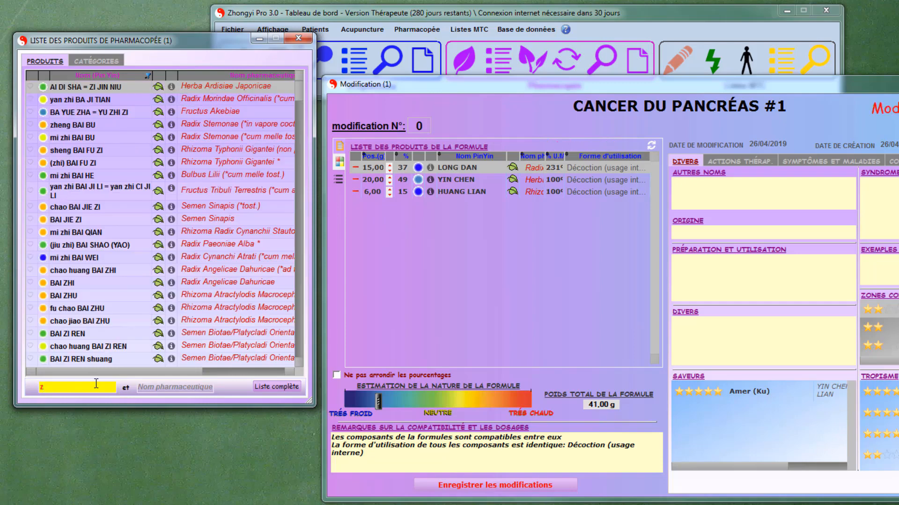
text(ao jia)
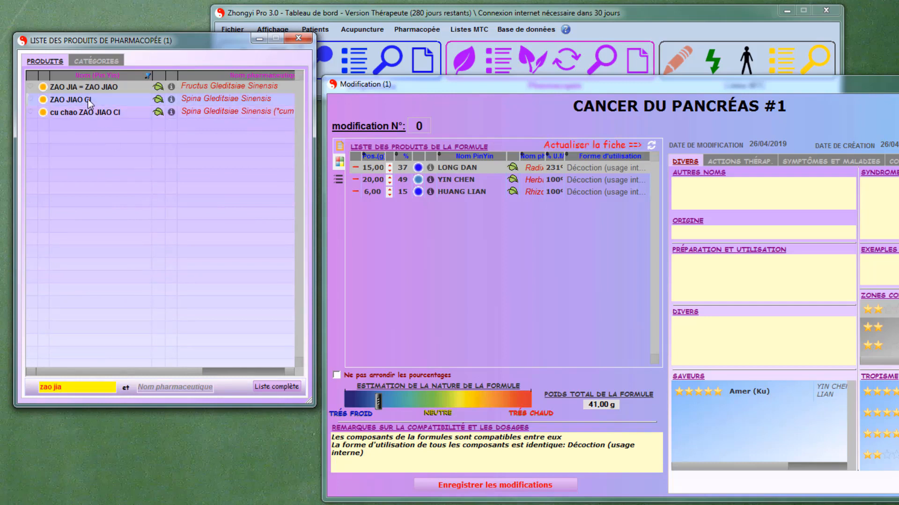
drag(88, 99, 434, 249)
click(373, 193)
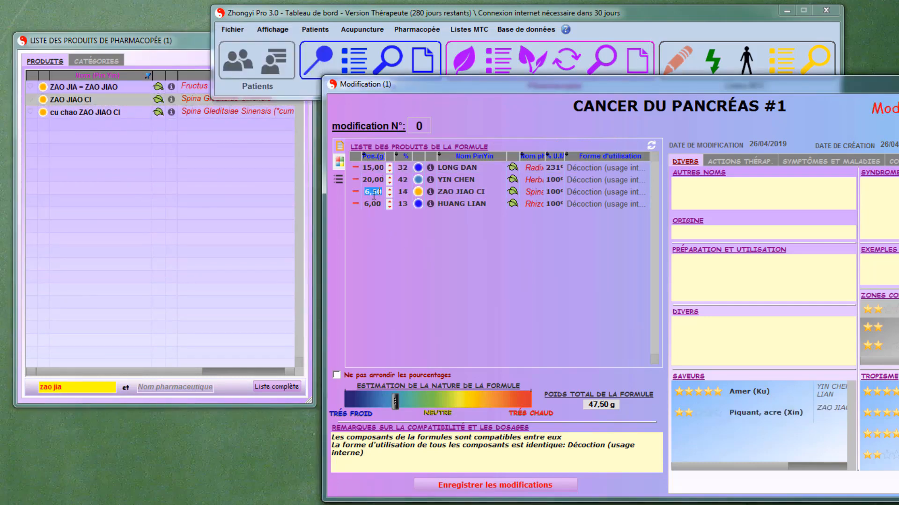
text(2)
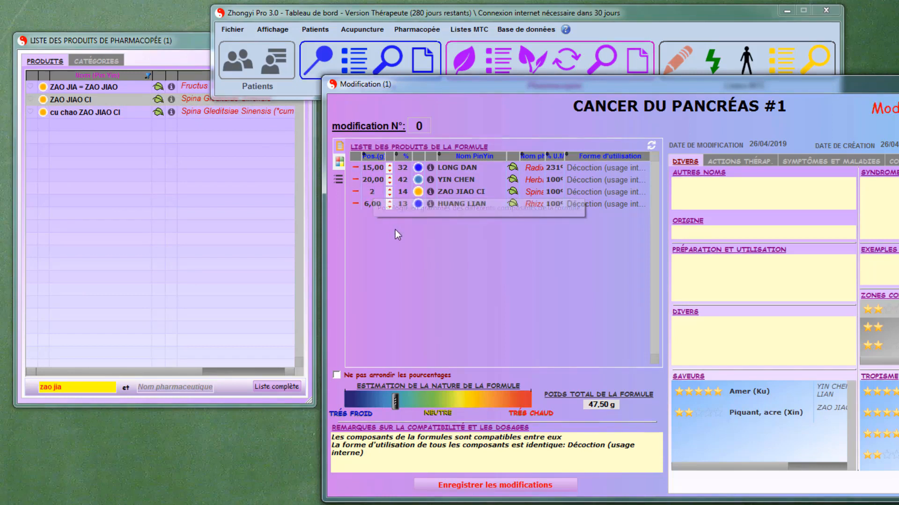
- Refresh the formula's product analysis and display its therapeutic actions
click(395, 229)
click(653, 145)
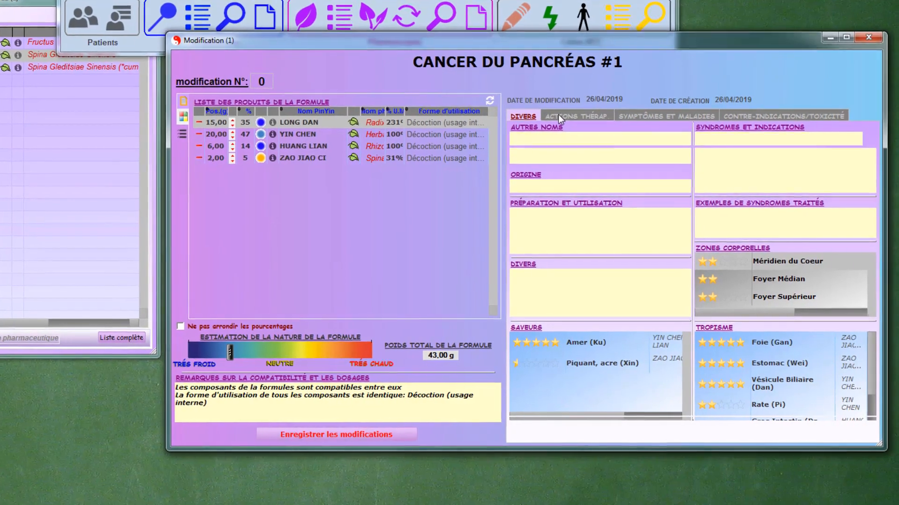
click(558, 114)
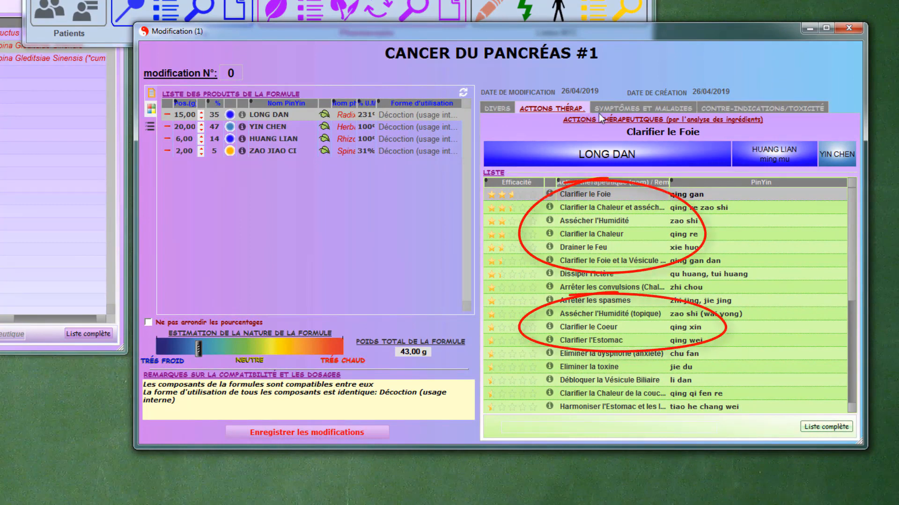
- Search the formula's symptoms and diseases for "cance" and restore the complete list
click(621, 107)
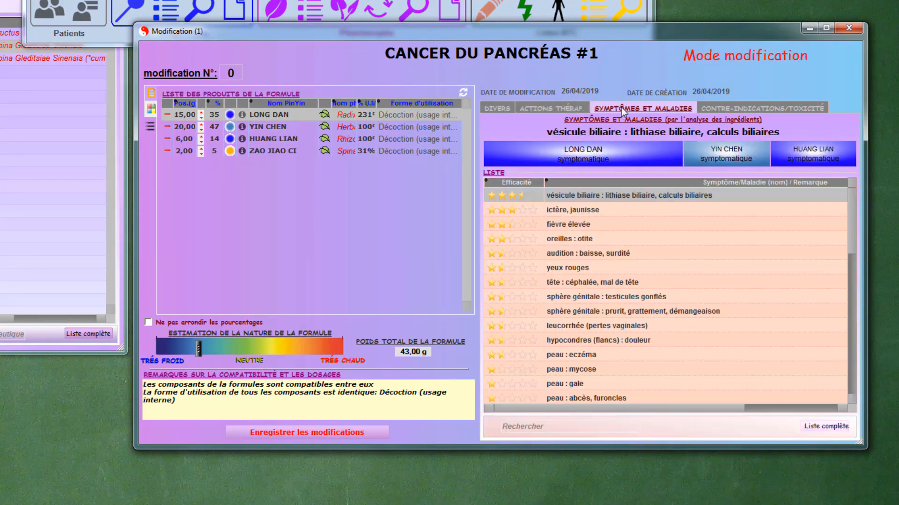
click(561, 427)
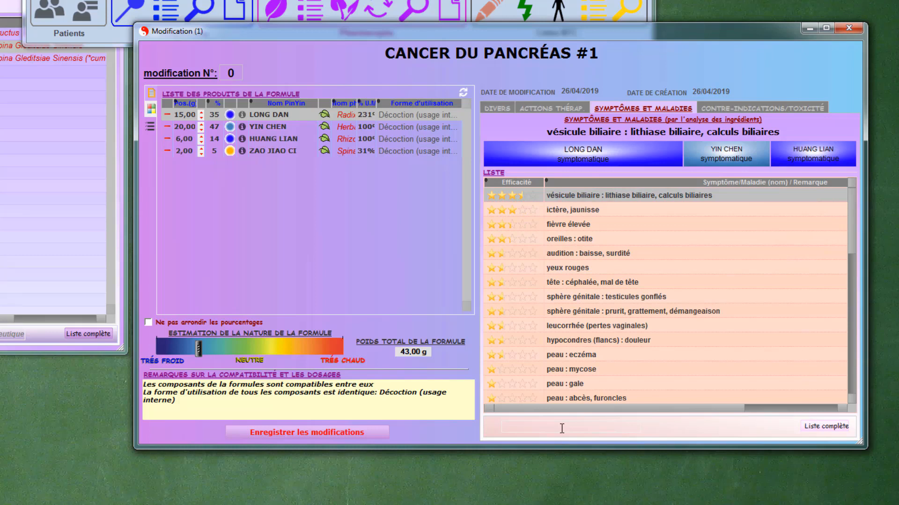
text(c)
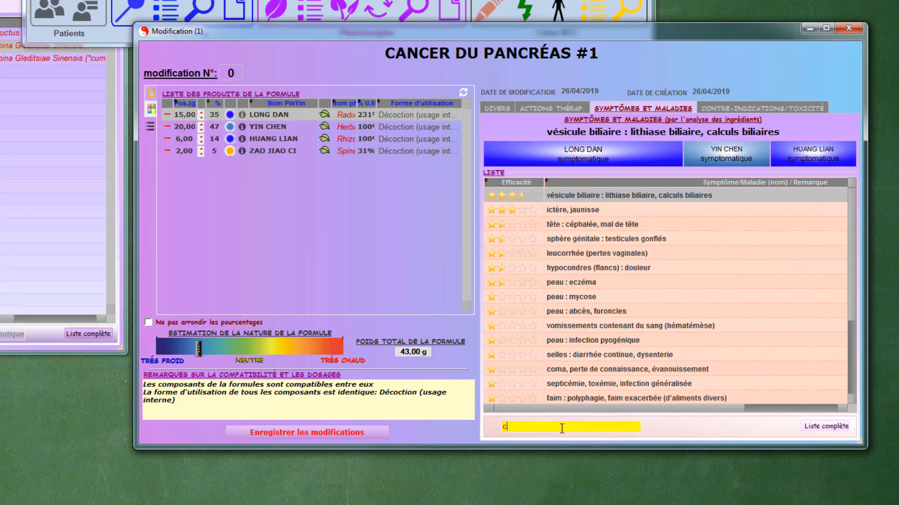
text(ance)
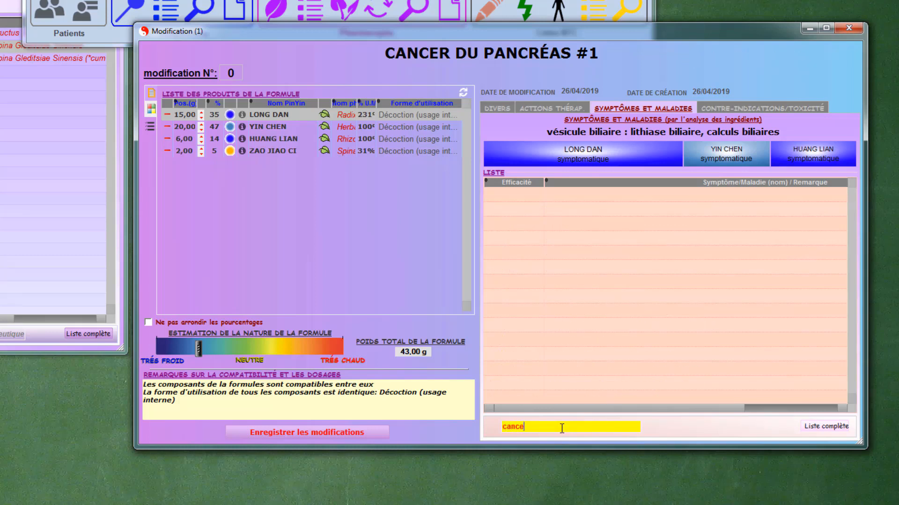
click(815, 431)
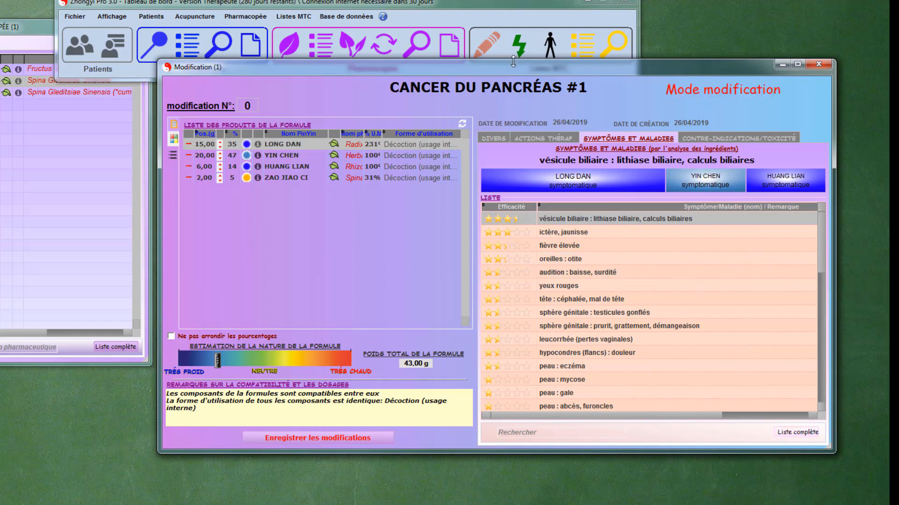
- Open the general list of symptoms and diseases, filter it by "cancer" and open the "estomac : cancer" sheet
click(486, 47)
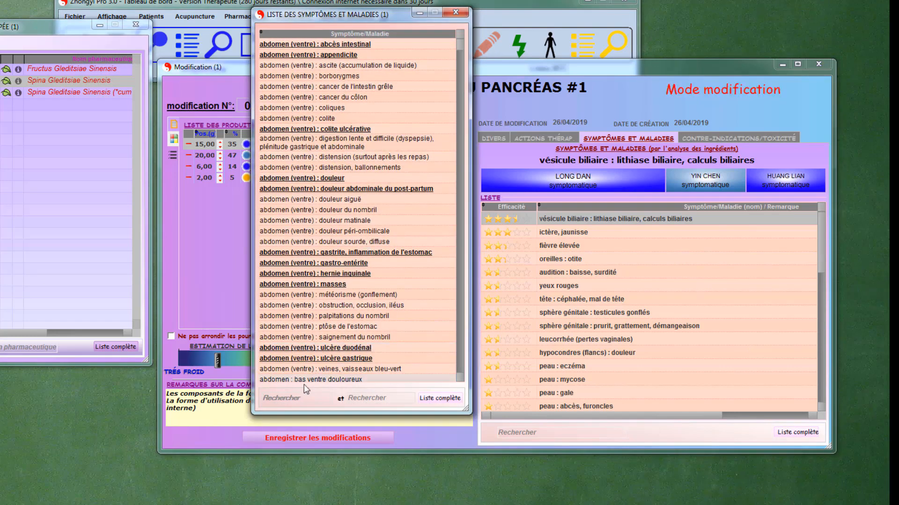
click(295, 398)
text(cancer)
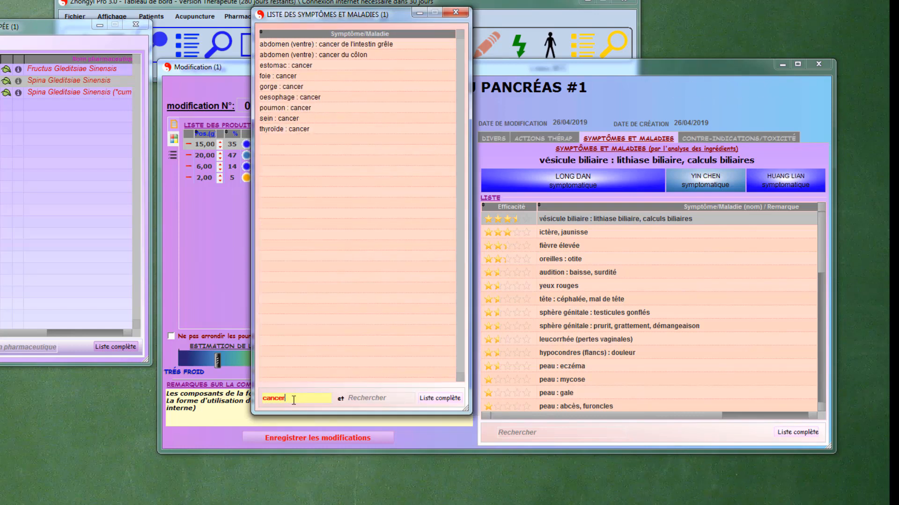
click(304, 66)
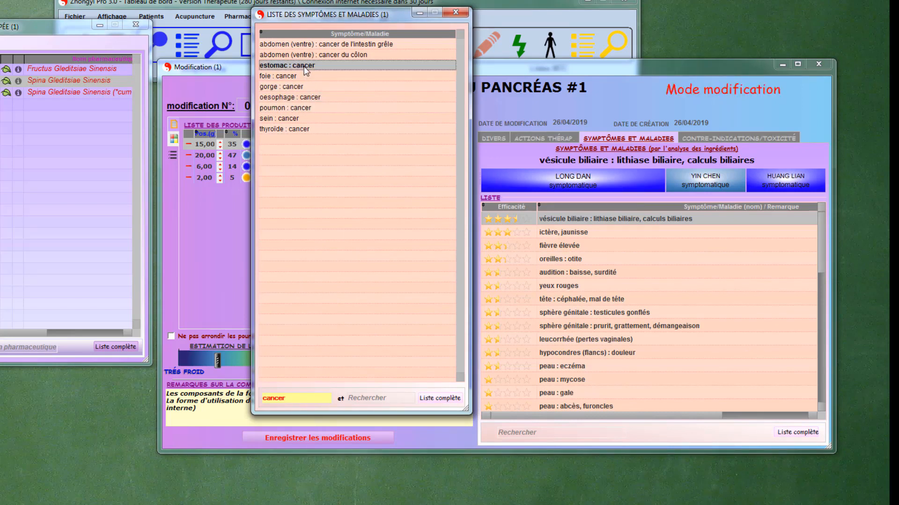
double_click(304, 66)
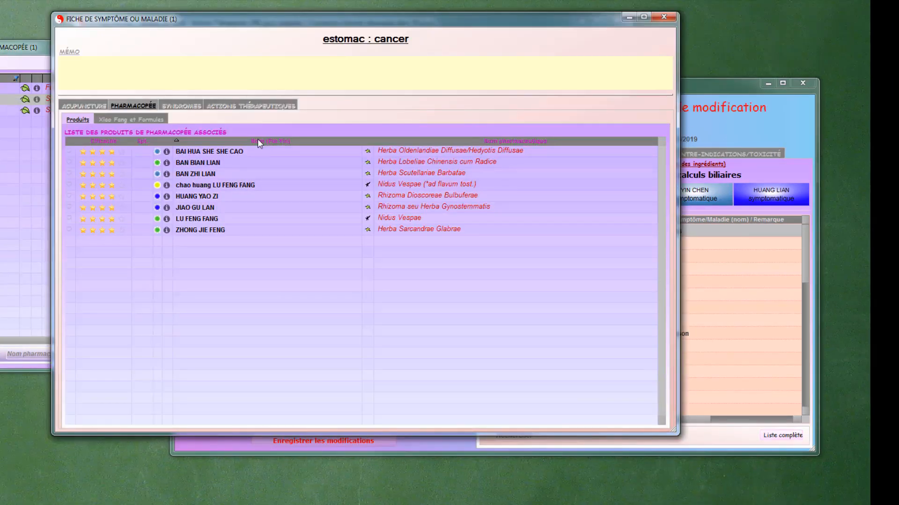
- Consult the BAI HUA SHE SHE CAO product sheet, including its therapeutic actions and symptoms, and close it
click(231, 150)
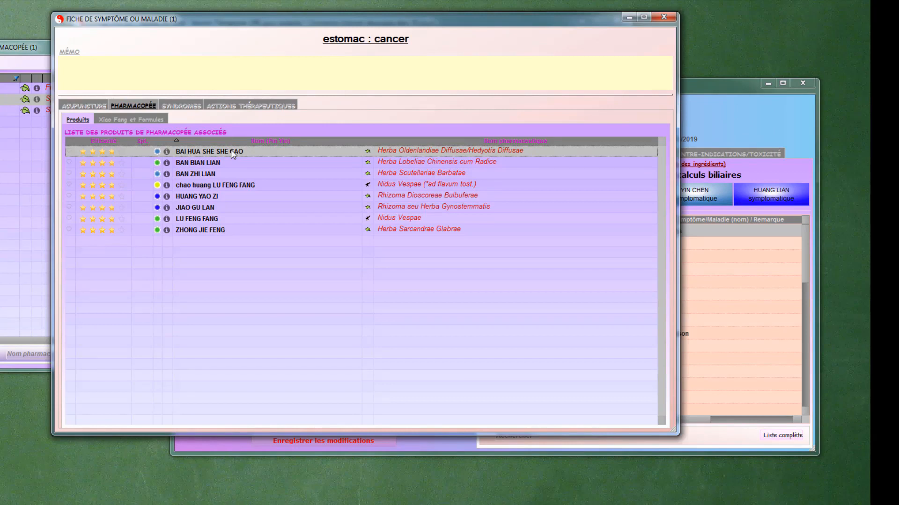
double_click(231, 151)
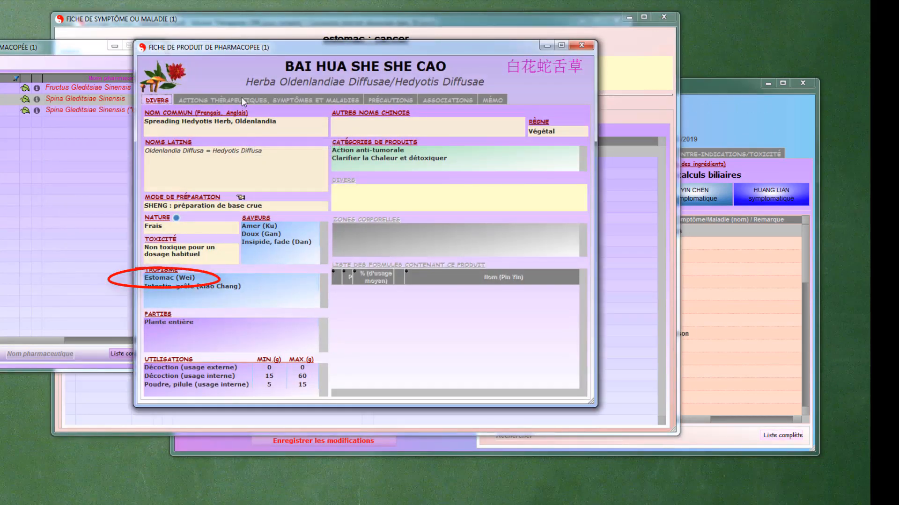
click(241, 98)
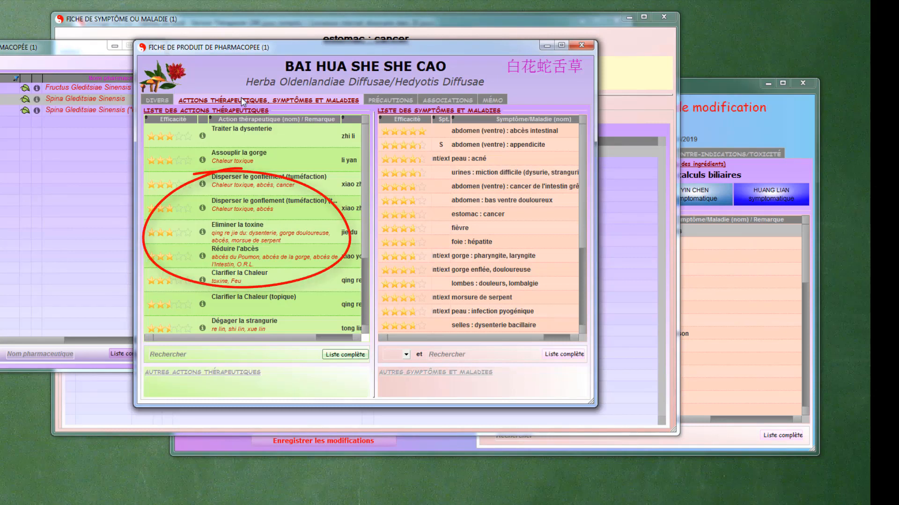
click(580, 45)
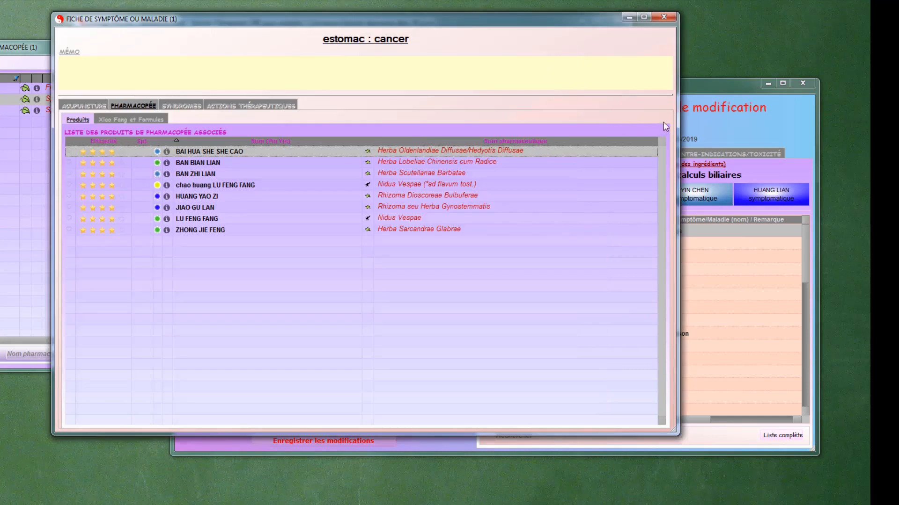
- Move the narrowed "estomac : cancer" sheet clear of the formula and add BAI HUA SHE SHE CAO from it to the formula
drag(676, 116, 484, 117)
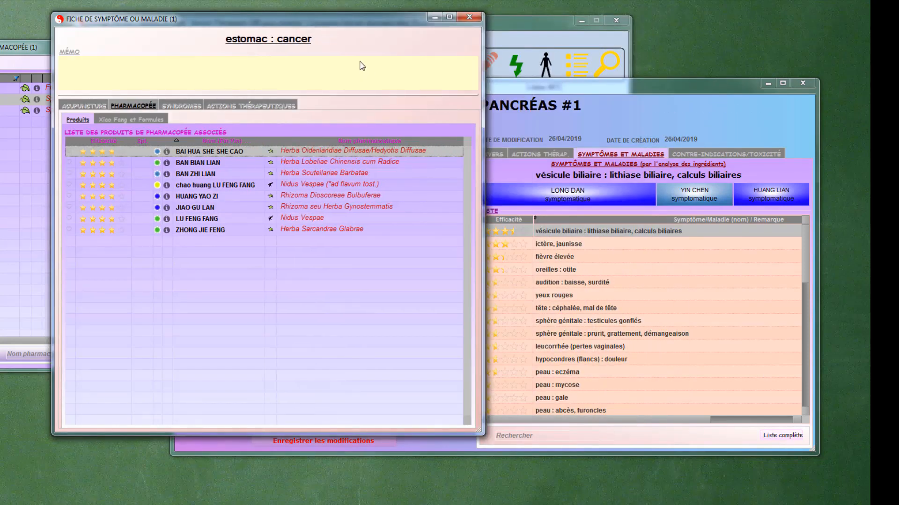
drag(346, 29, 89, 16)
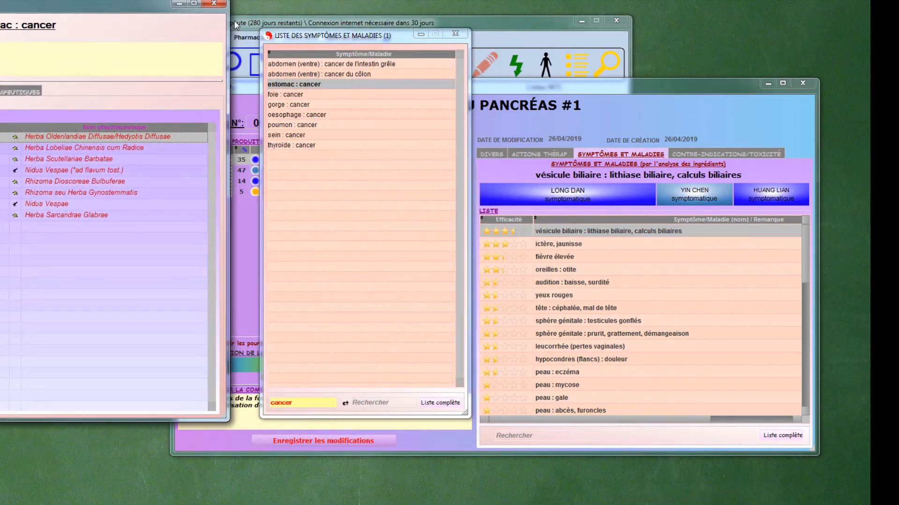
click(454, 34)
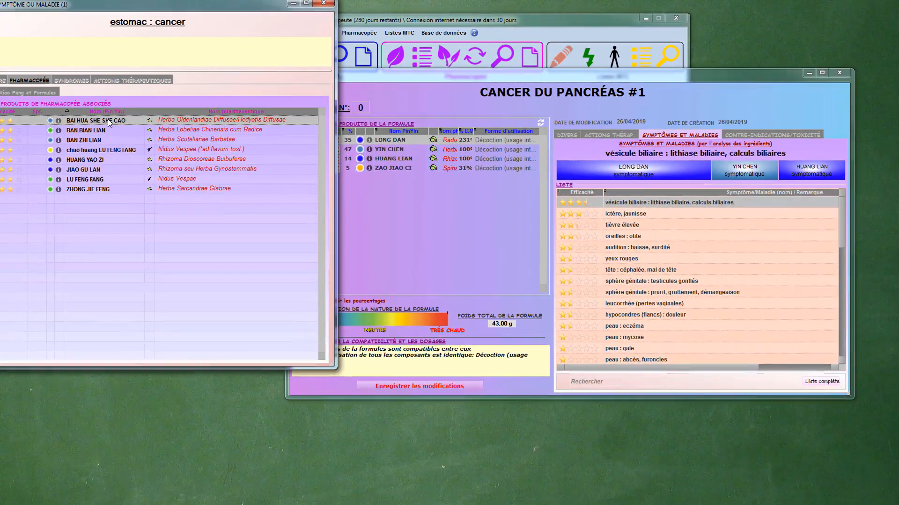
drag(395, 202, 395, 202)
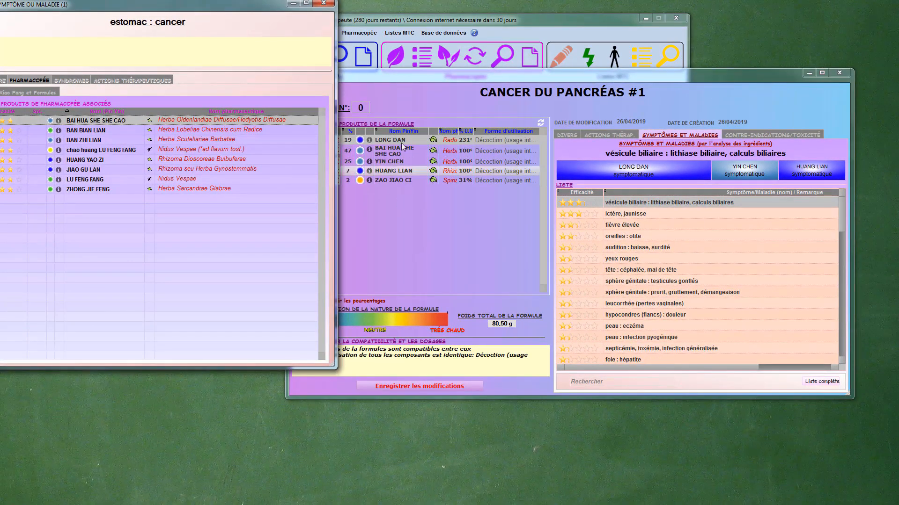
click(412, 80)
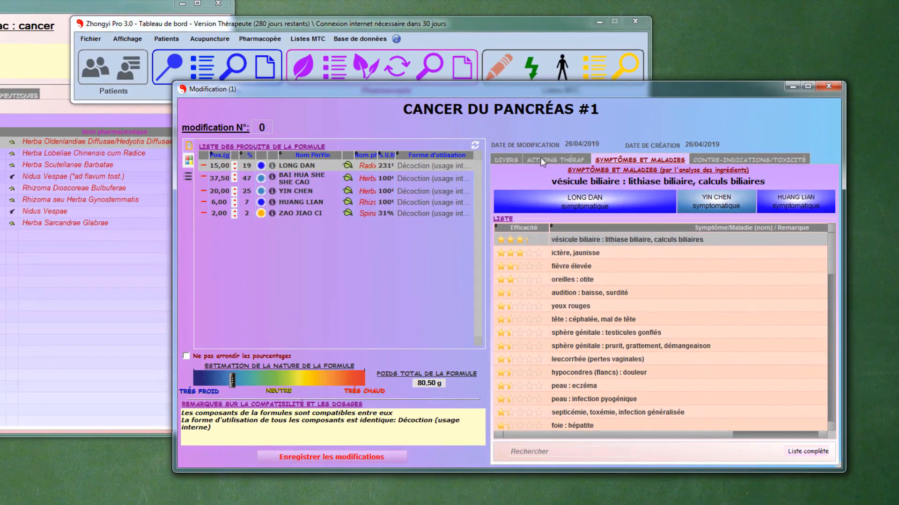
- Review the formula's therapeutic actions and search its symptoms and diseases for "canc", restoring the complete list
click(548, 160)
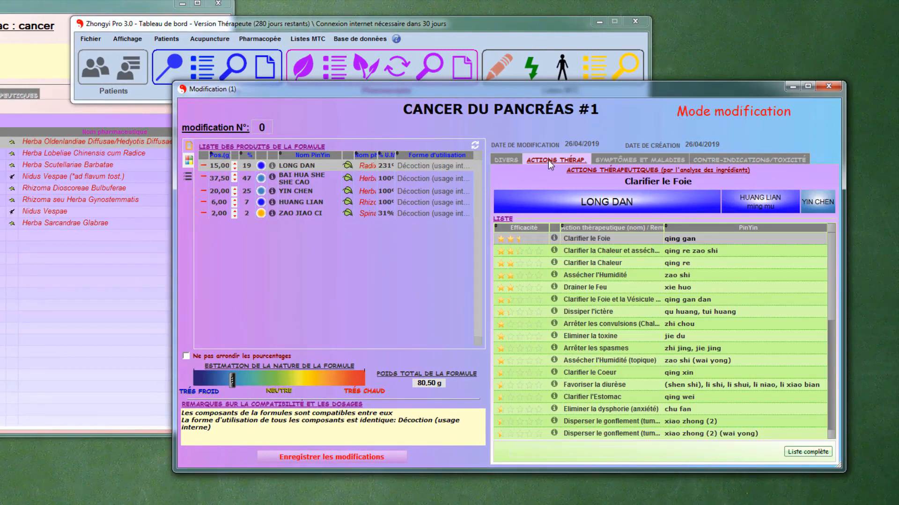
click(620, 159)
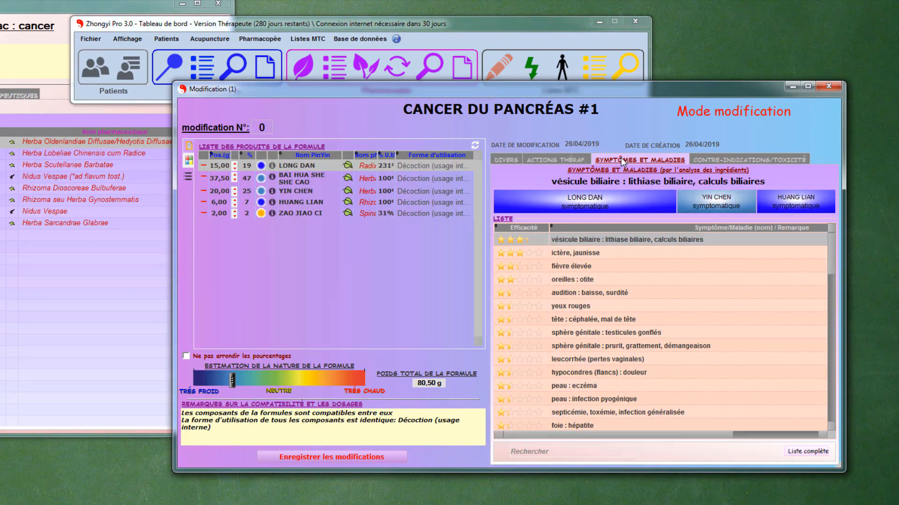
click(541, 451)
text(canc)
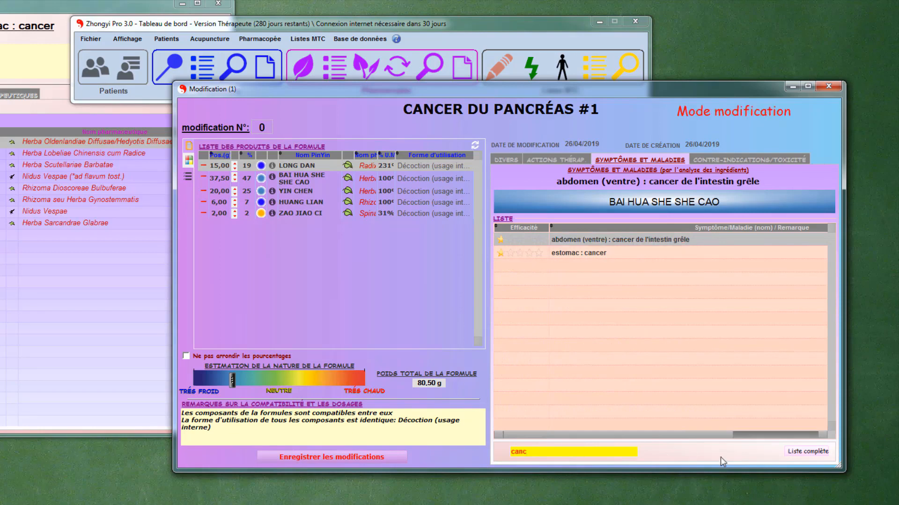
click(795, 452)
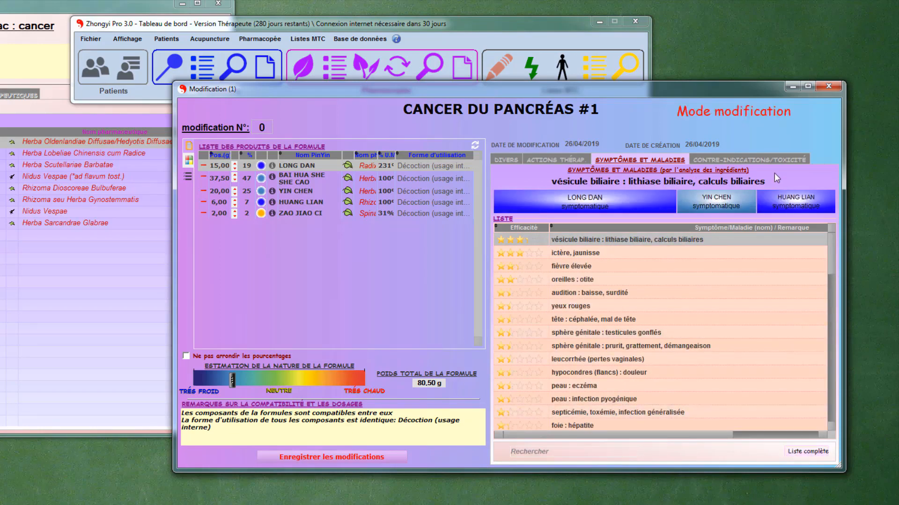
- Check the formula's contraindications and toxicity, and close the formula with its modifications saved
click(754, 157)
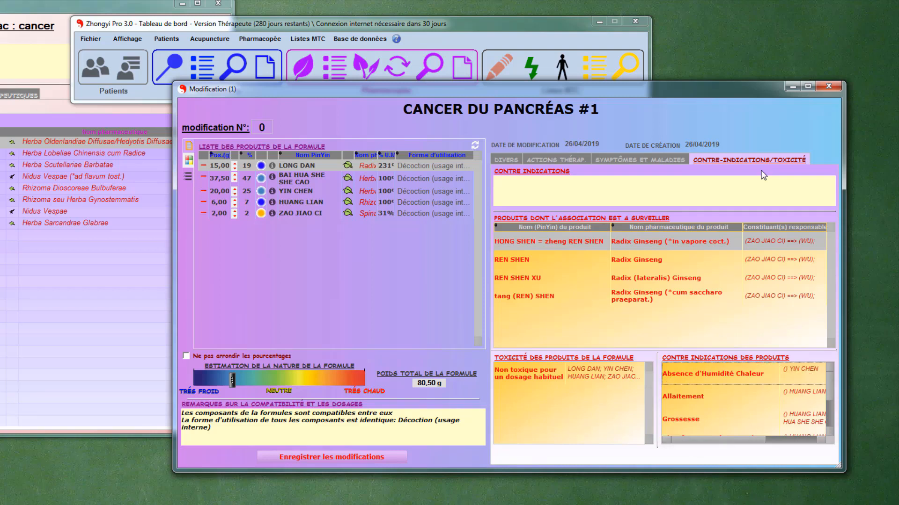
click(827, 86)
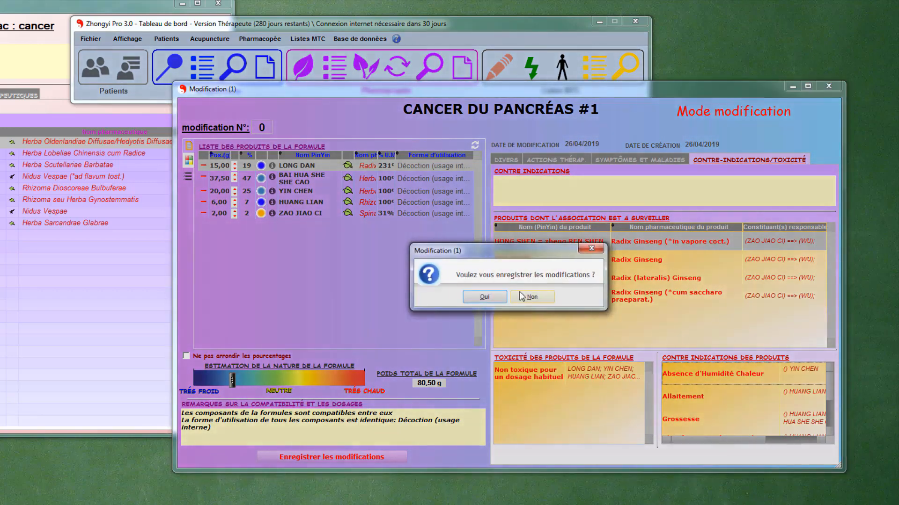
click(489, 298)
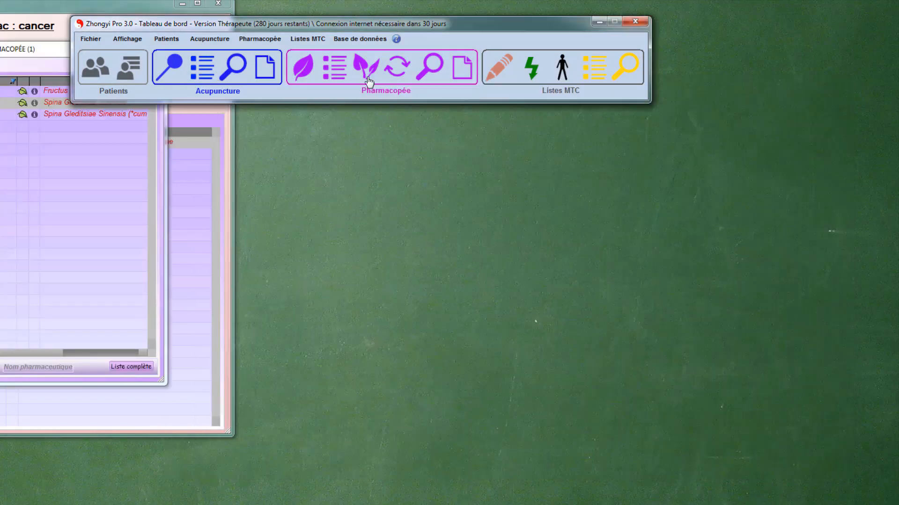
- Look up CANCER DU PANCRÉAS #1 among the personal pharmacopoeia formulas and close the formula list
click(336, 70)
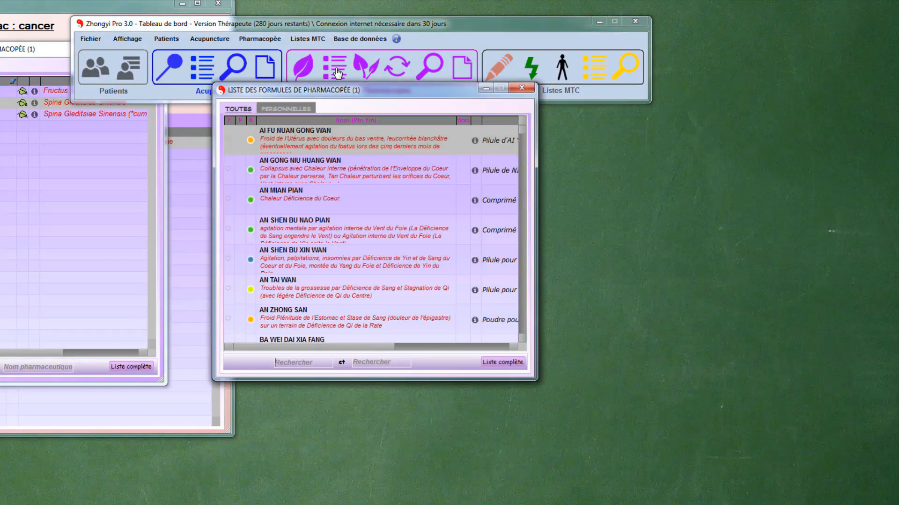
click(301, 109)
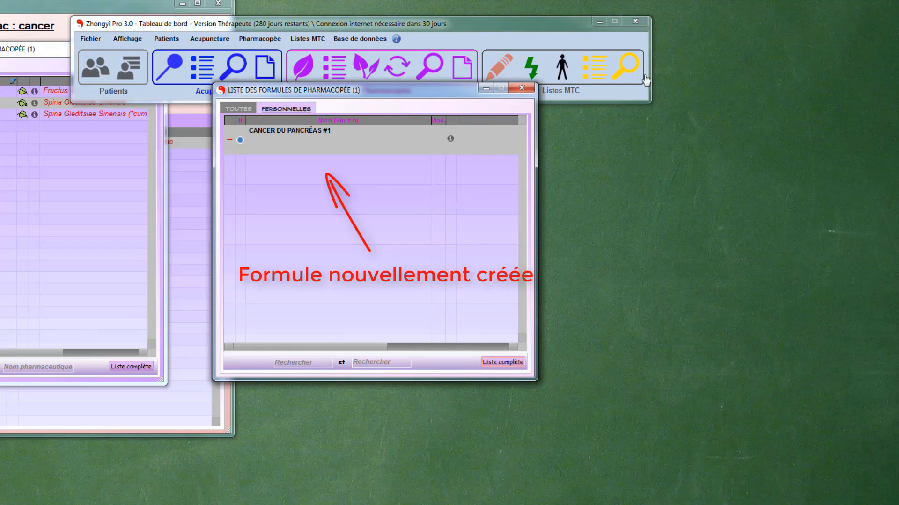
click(521, 87)
- Close the pharmacopoeia product list and the "estomac : cancer" sheet
click(37, 52)
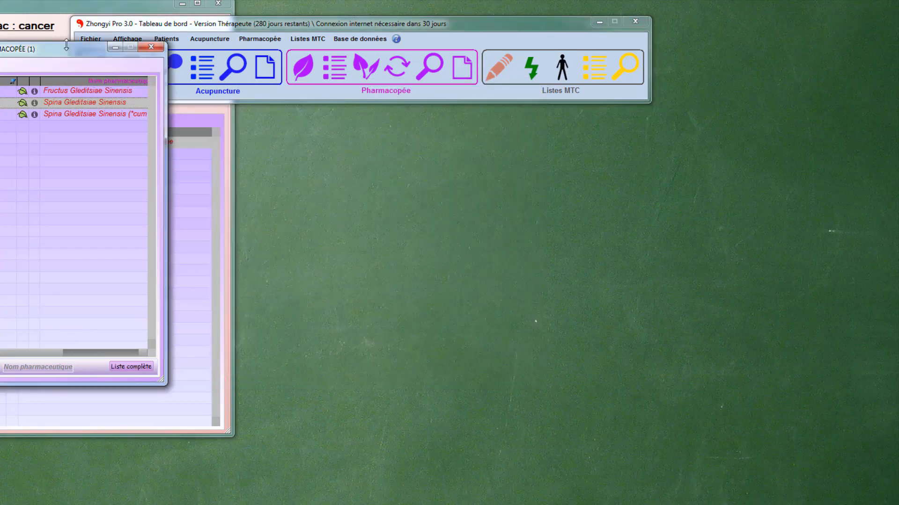
click(146, 48)
click(217, 4)
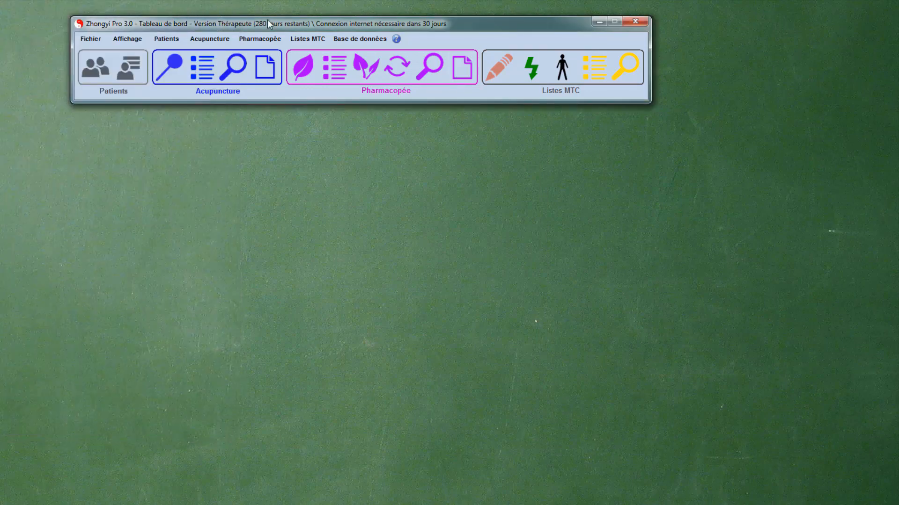